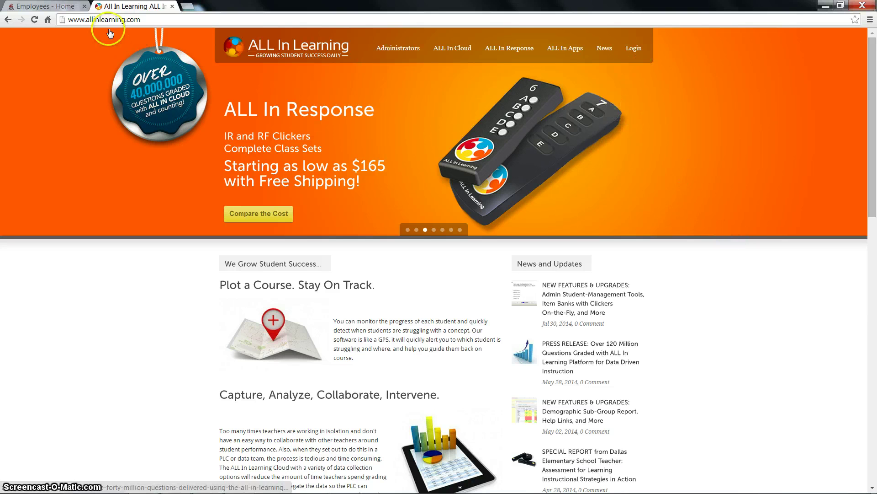
Go from the ALL In Learning home page to the user login page.
{"action": "left_click", "coordinate": [634, 52]}
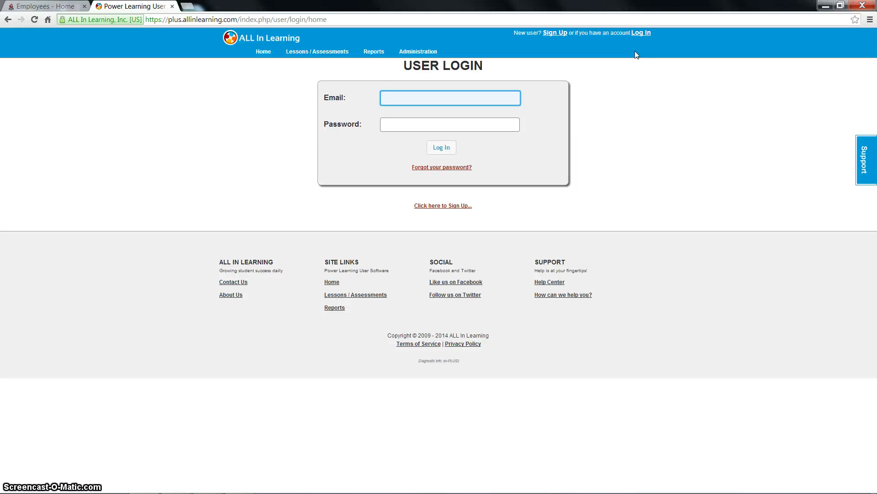
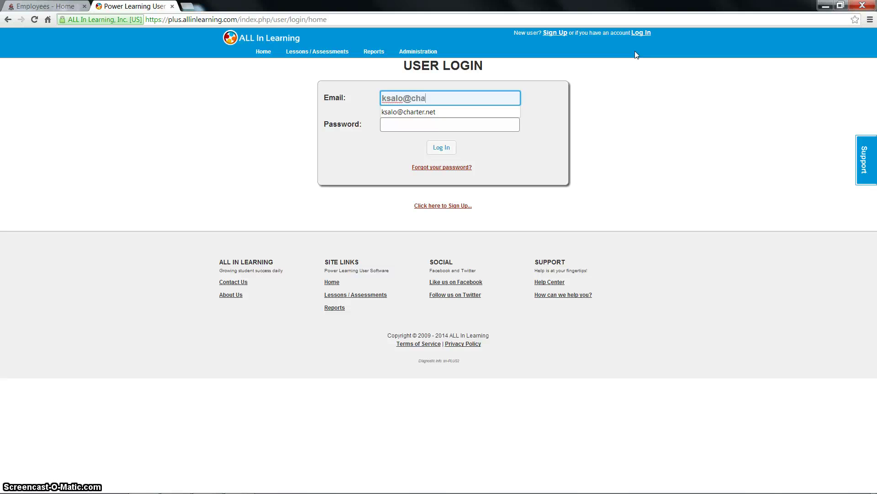
Log in with the teacher account's e-mail address and password.
{"action": "key", "text": "Tab"}
{"action": "type", "text": "*****"}
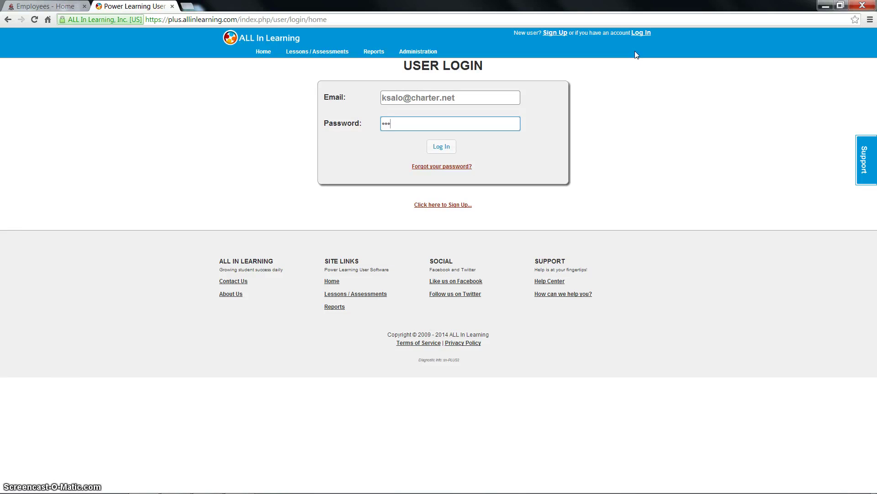
{"action": "key", "text": "Return"}
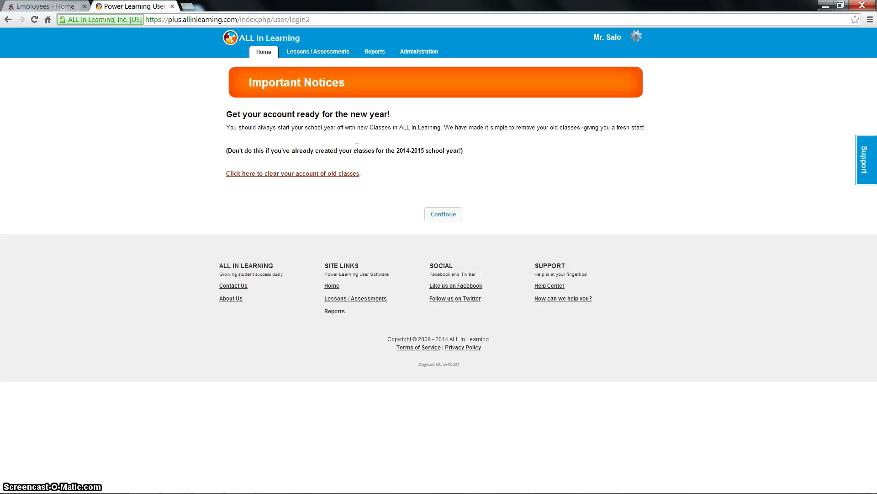
Open a blank Create New assessment form from the Lessons / Assessments area.
{"action": "left_click", "coordinate": [323, 56]}
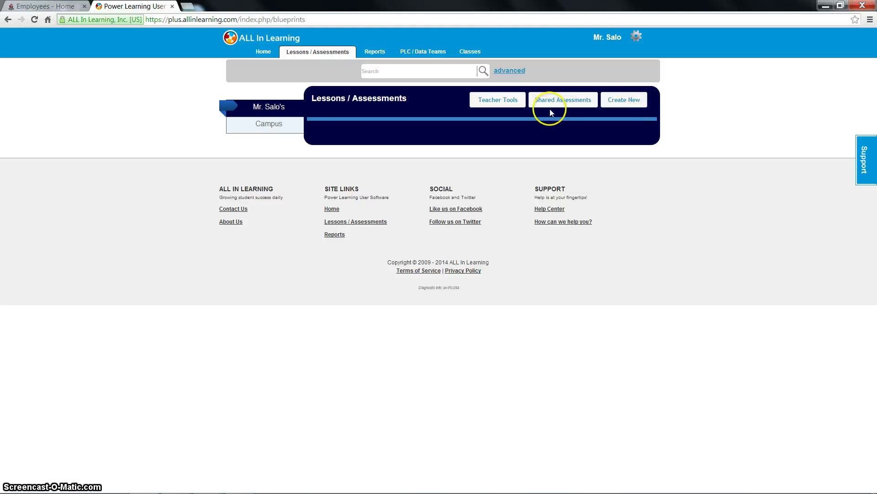
{"action": "left_click", "coordinate": [621, 101]}
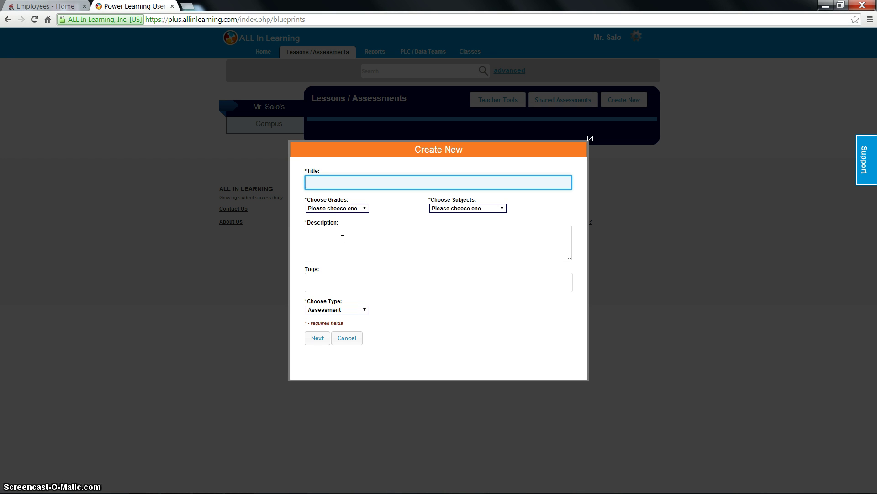
Title the assessment 'The Water Cycle Test' and set its grade to Third Grade.
{"action": "type", "text": "T"}
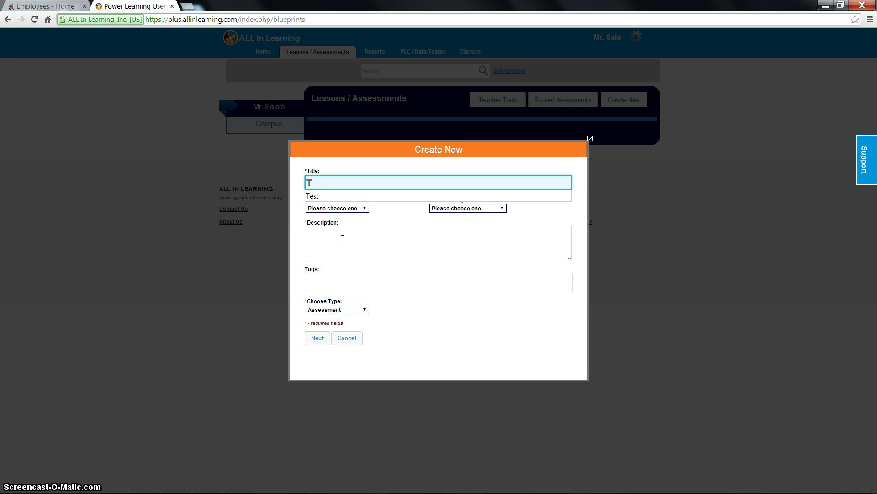
{"action": "type", "text": "he Wat"}
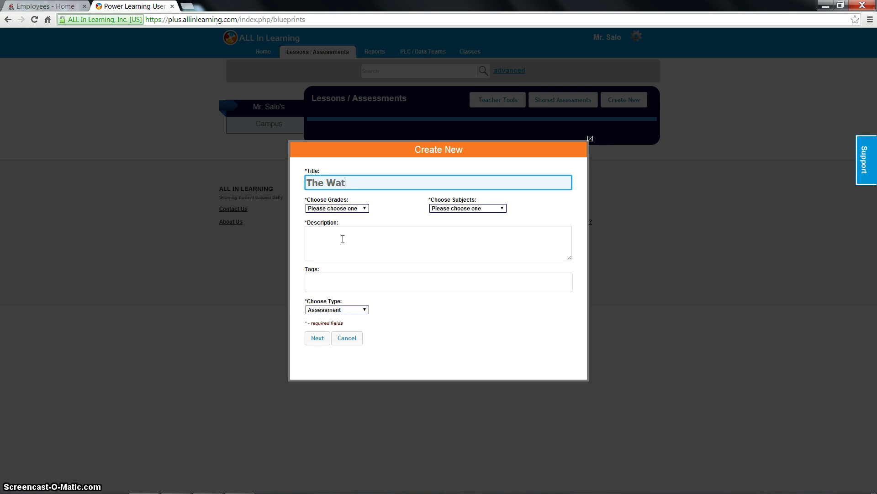
{"action": "type", "text": "er Cycle Test"}
{"action": "left_click", "coordinate": [363, 208]}
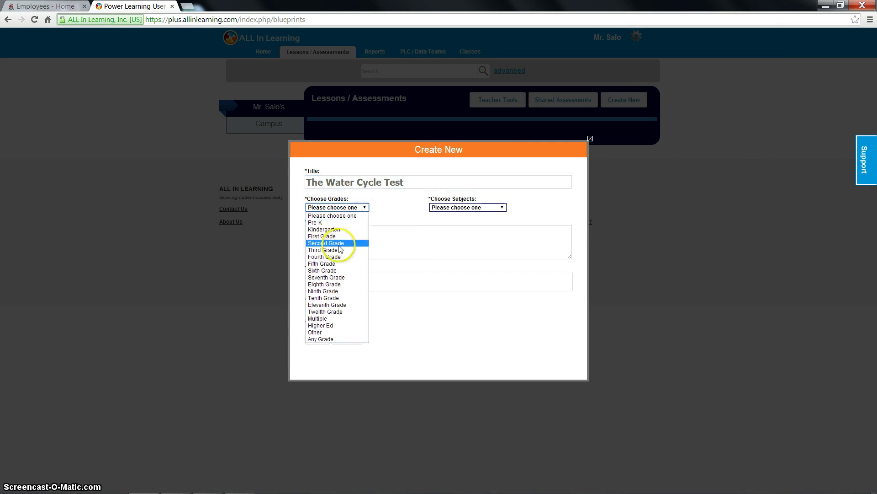
{"action": "left_click", "coordinate": [338, 249]}
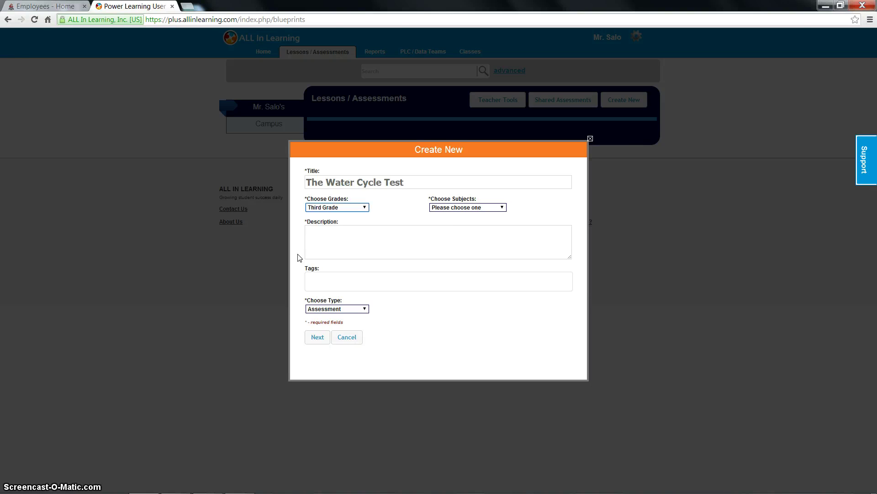
Set the subject to Science and the description to 'Water Cycle Test'.
{"action": "left_click", "coordinate": [305, 239]}
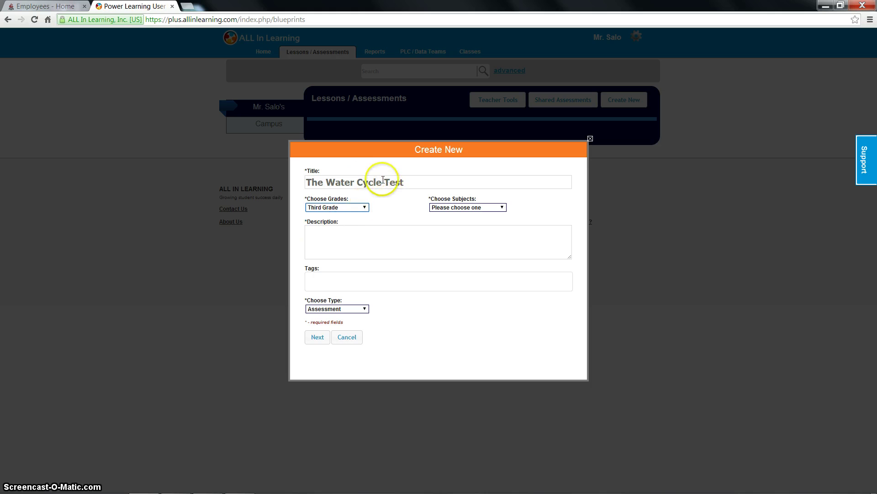
{"action": "left_click", "coordinate": [450, 208]}
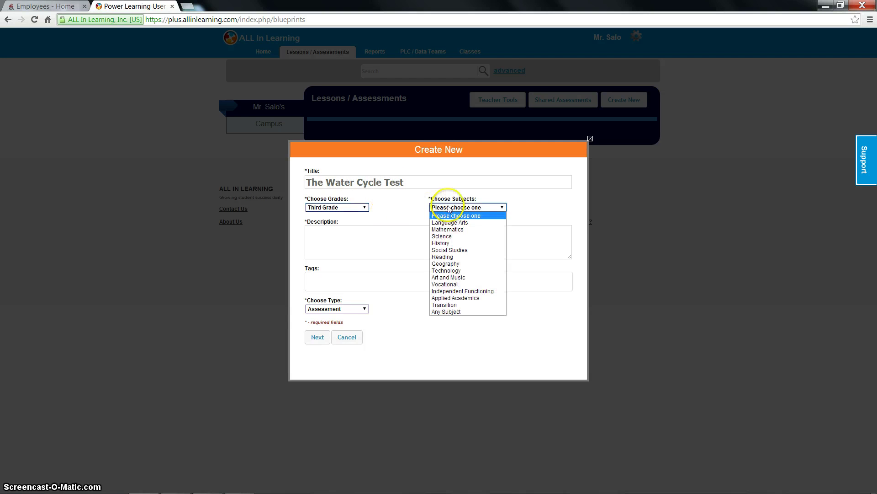
{"action": "left_click", "coordinate": [448, 236]}
{"action": "left_click", "coordinate": [419, 237]}
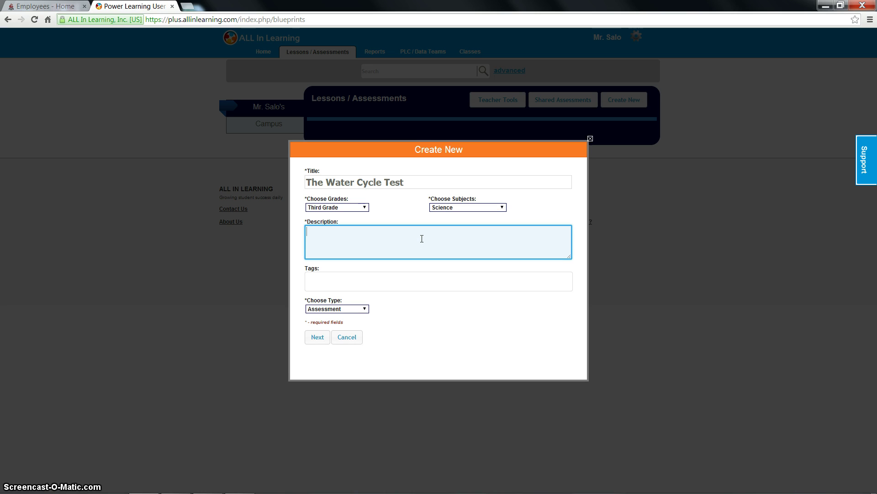
{"action": "type", "text": "Water Cy"}
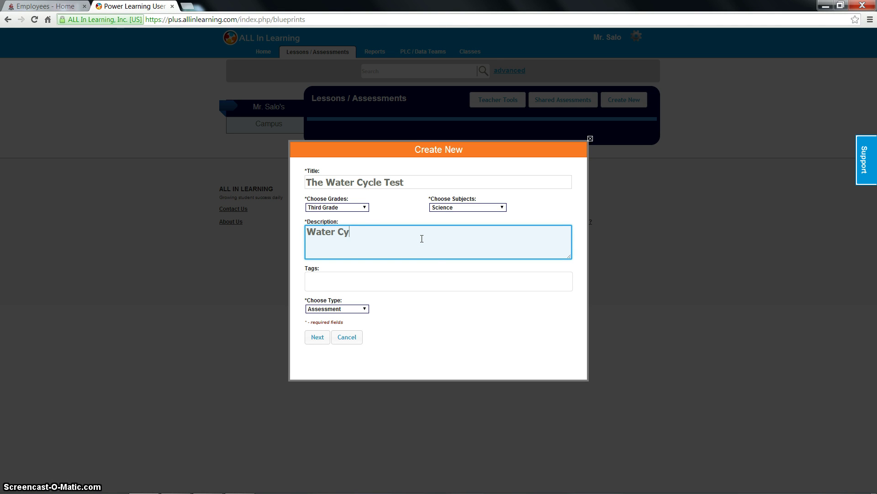
{"action": "type", "text": "cle Test"}
{"action": "left_click", "coordinate": [425, 282]}
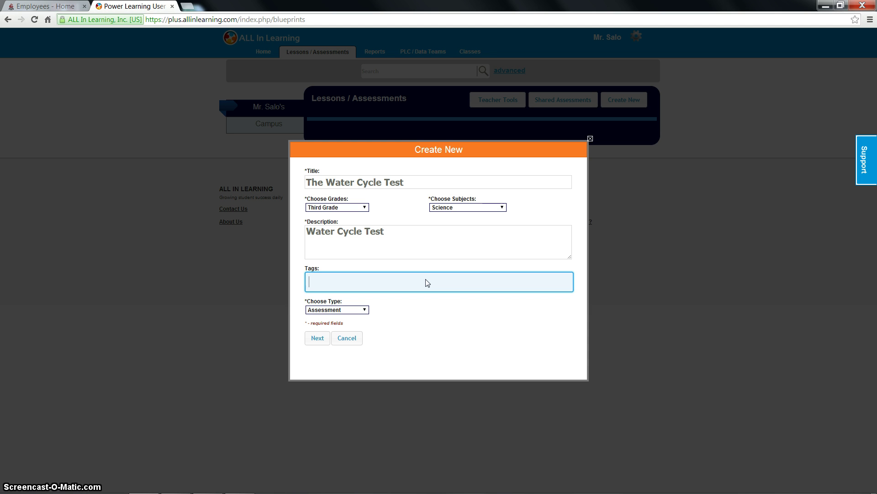
Add the tags water cycle, water, cycle and science.
{"action": "type", "text": "water cycle"}
{"action": "key", "text": "Return"}
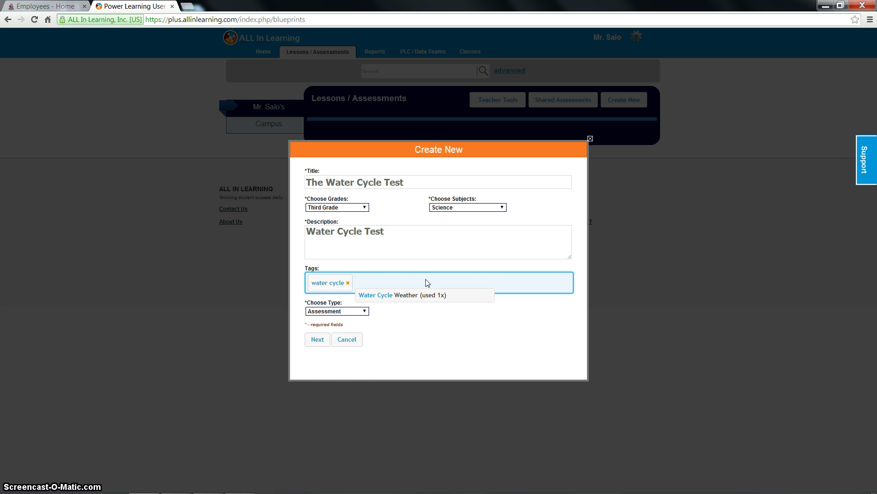
{"action": "type", "text": "water"}
{"action": "key", "text": "Return"}
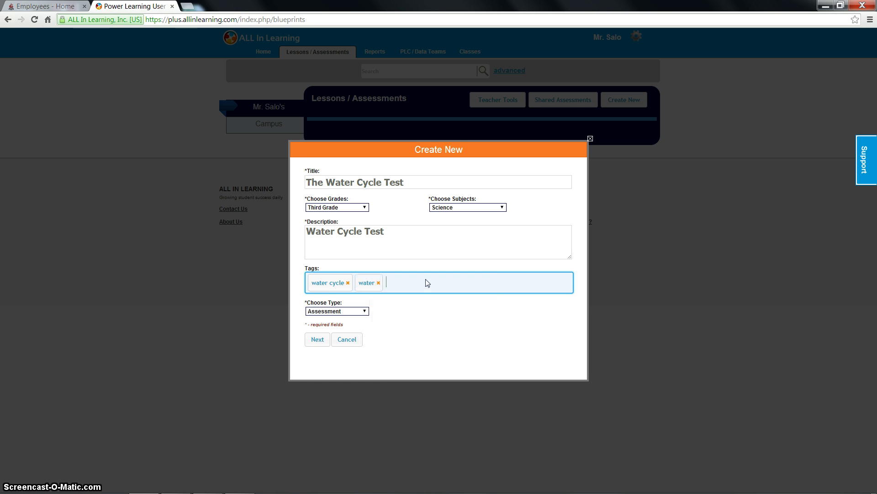
{"action": "type", "text": "cycle"}
{"action": "key", "text": "Return"}
{"action": "type", "text": "science"}
{"action": "key", "text": "Return"}
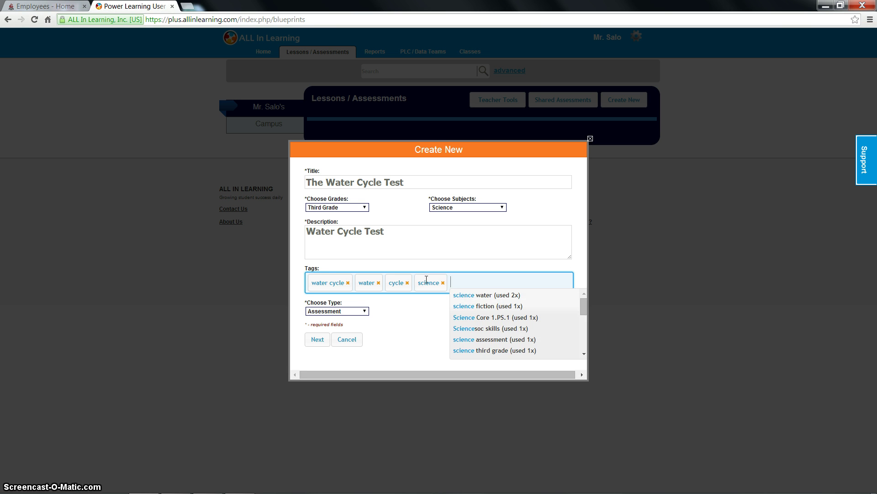
Keep the type as Assessment and submit the details to reach the question editor.
{"action": "left_click", "coordinate": [346, 311]}
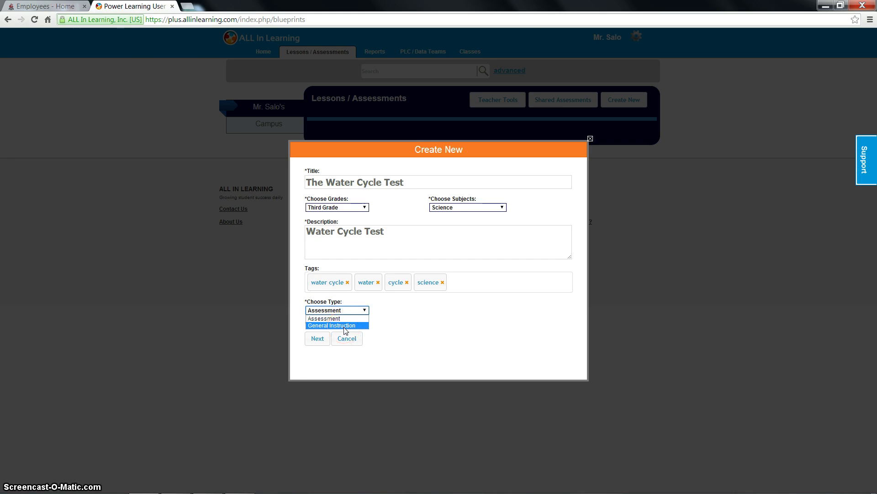
{"action": "left_click", "coordinate": [346, 320]}
{"action": "left_click", "coordinate": [346, 325]}
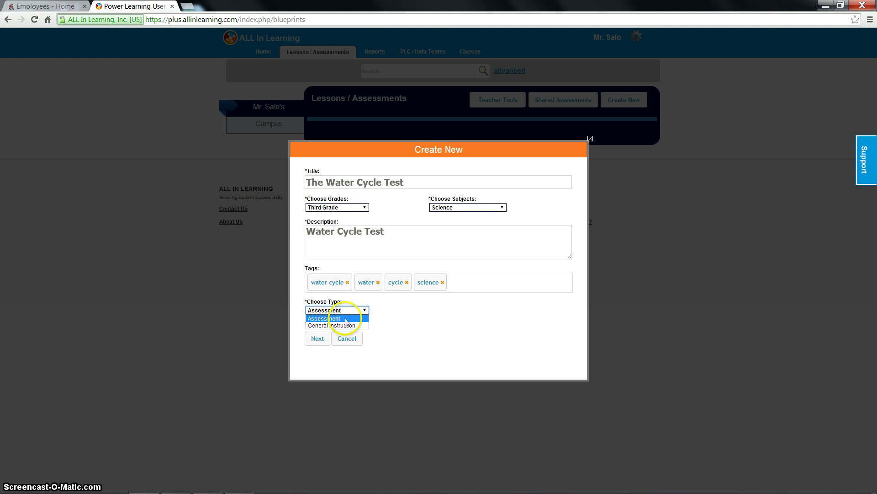
{"action": "left_click", "coordinate": [347, 324]}
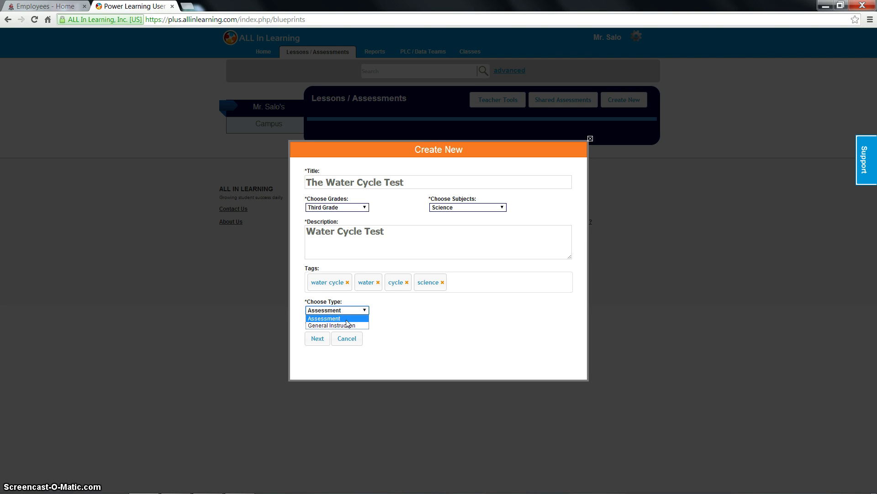
{"action": "left_click", "coordinate": [347, 326]}
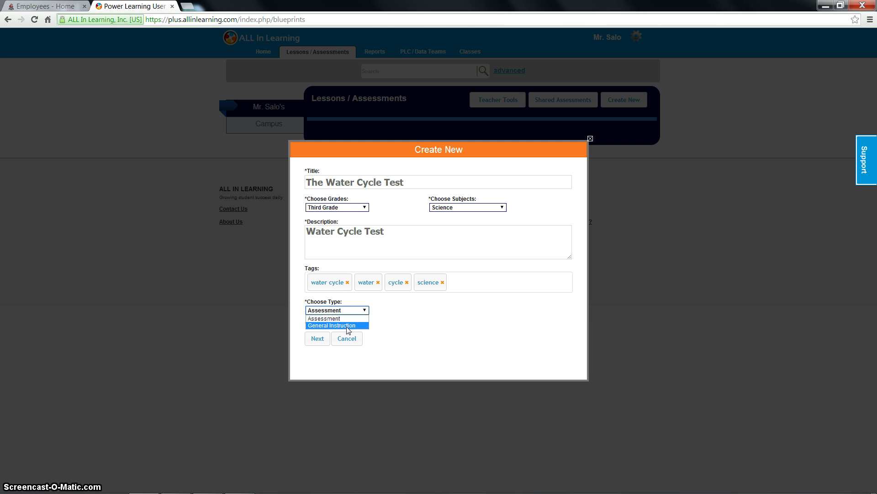
{"action": "left_click", "coordinate": [345, 320]}
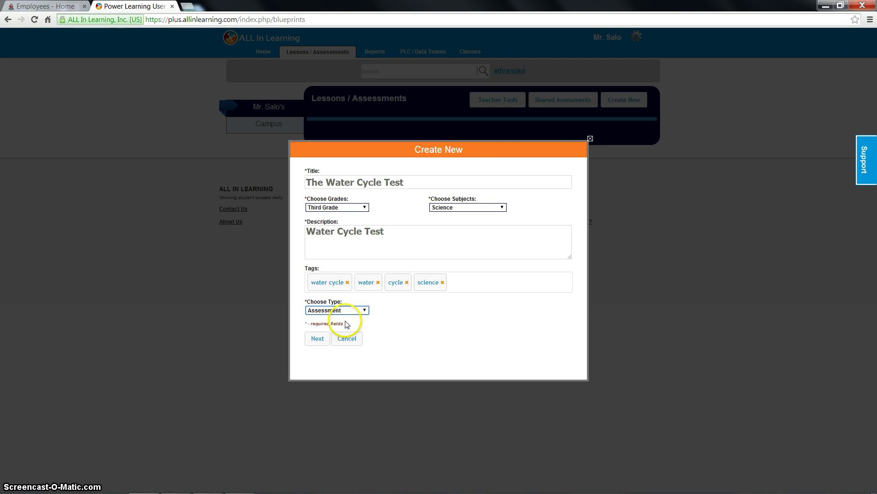
{"action": "left_click", "coordinate": [318, 339]}
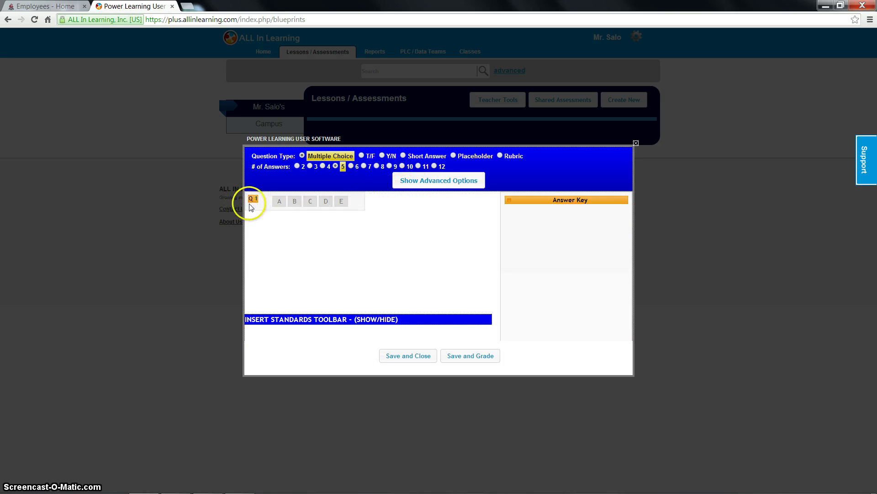
{"action": "left_click", "coordinate": [295, 201]}
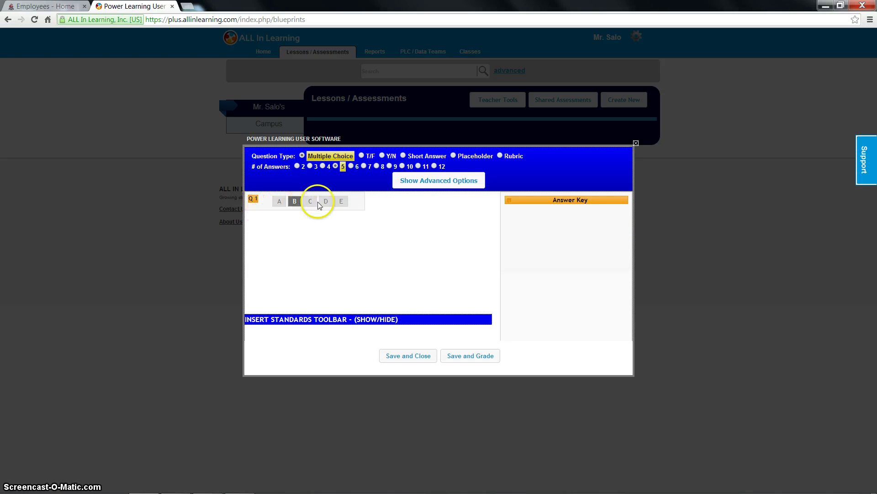
{"action": "left_click", "coordinate": [295, 201]}
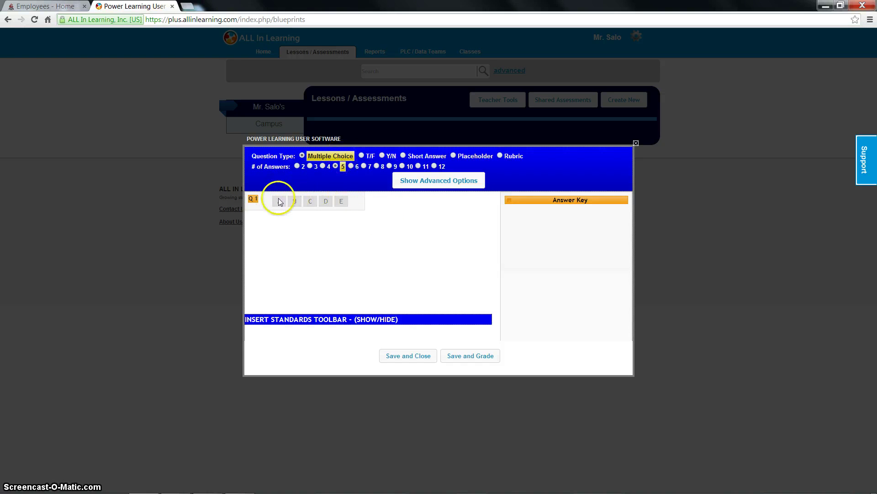
{"action": "left_click", "coordinate": [360, 156]}
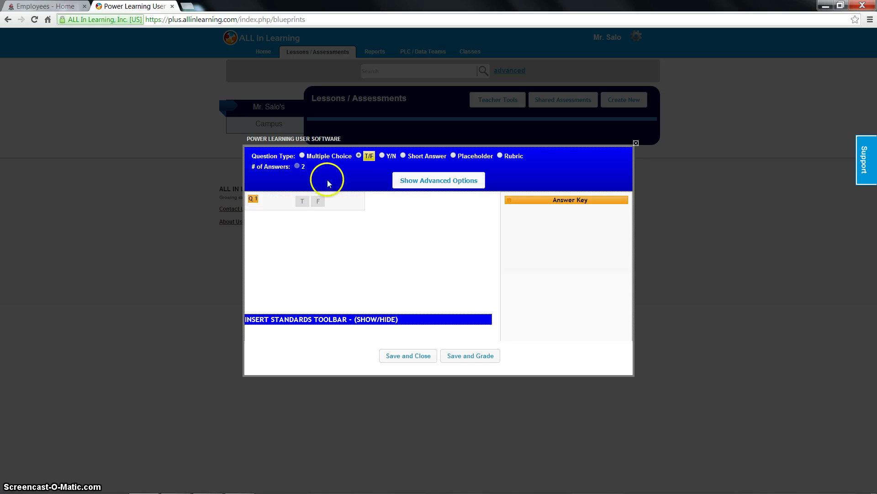
{"action": "left_click", "coordinate": [381, 155]}
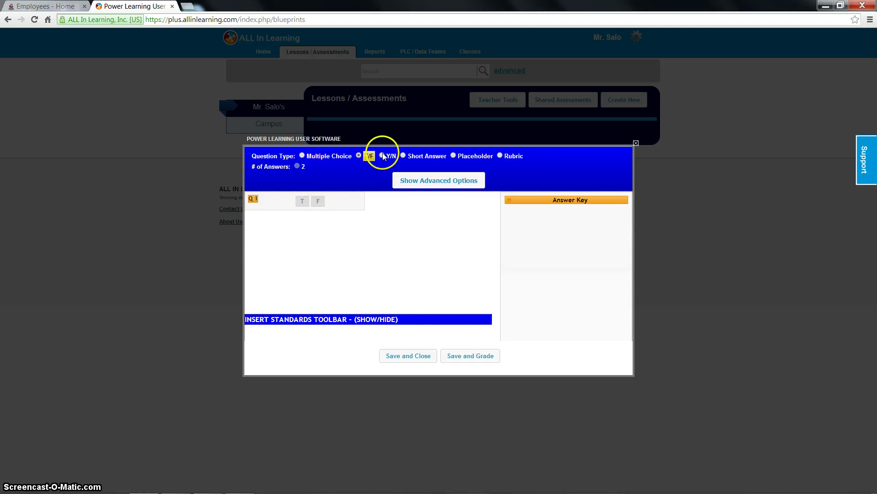
{"action": "left_click", "coordinate": [402, 156]}
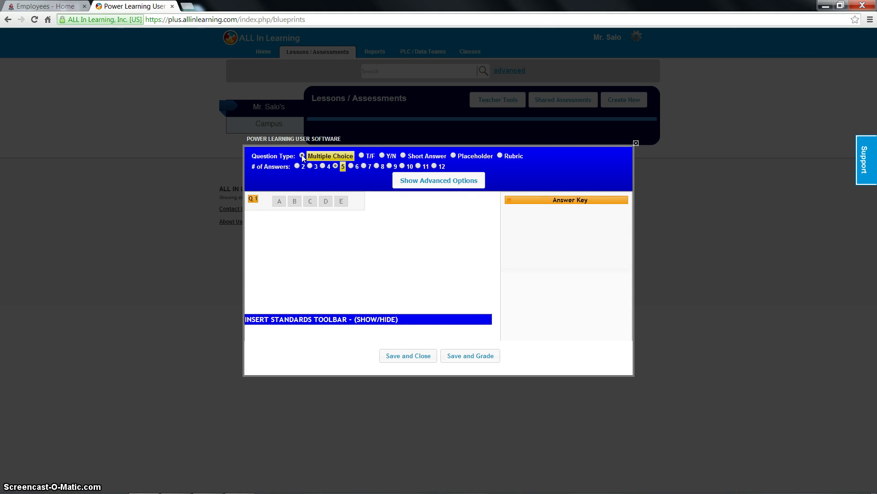
{"action": "left_click", "coordinate": [302, 156]}
{"action": "left_click", "coordinate": [450, 180]}
{"action": "left_click", "coordinate": [310, 166]}
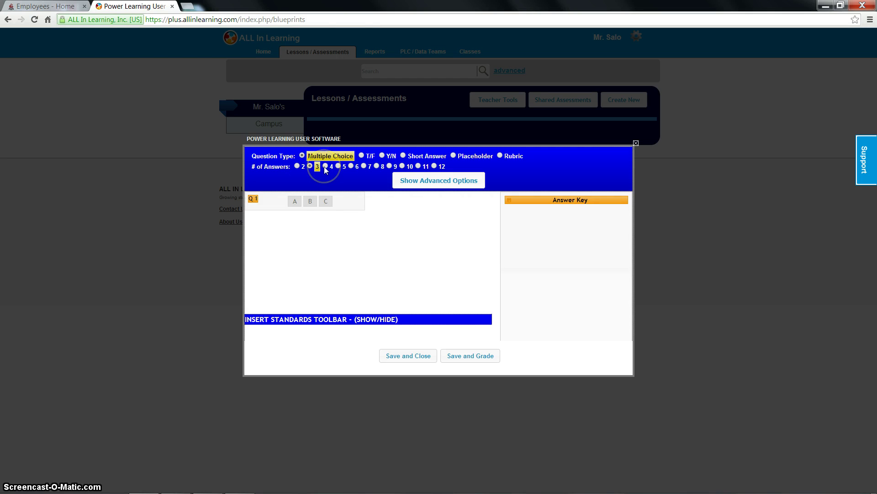
{"action": "left_click", "coordinate": [325, 167]}
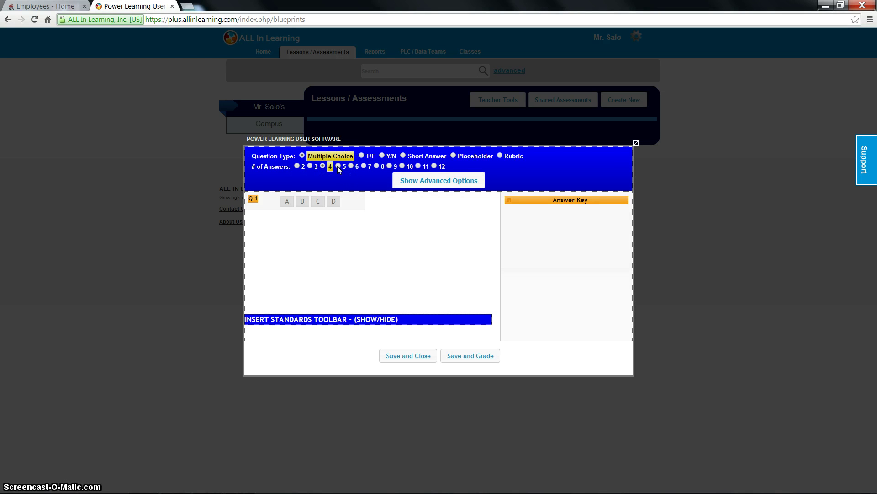
{"action": "left_click", "coordinate": [338, 167]}
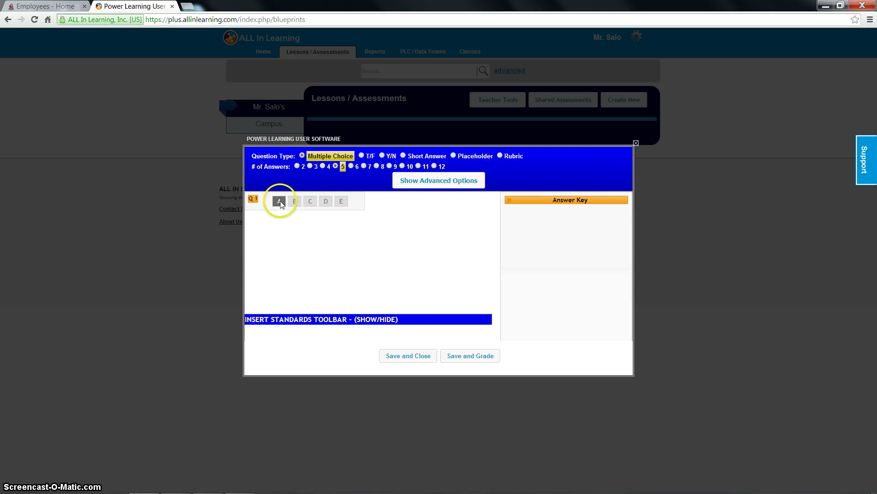
Mark answers A, B, C, A, B, C, A, B, C, A for questions 1–10.
{"action": "left_click", "coordinate": [279, 202]}
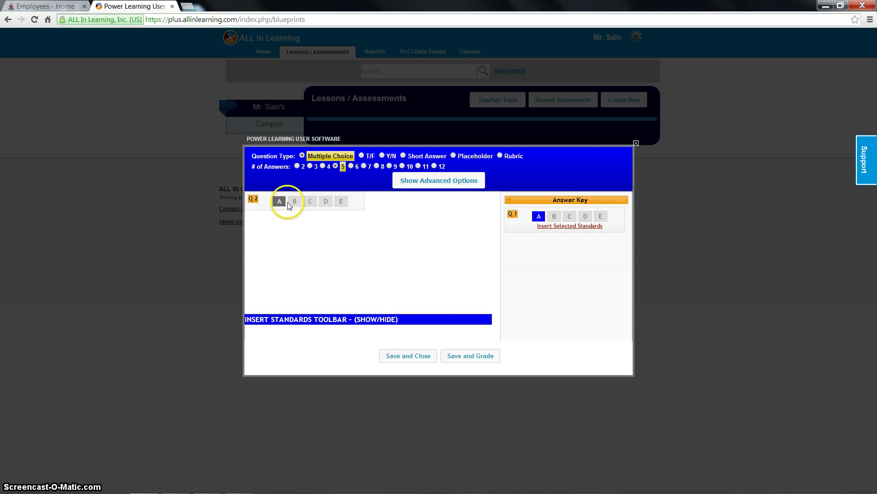
{"action": "left_click", "coordinate": [294, 202]}
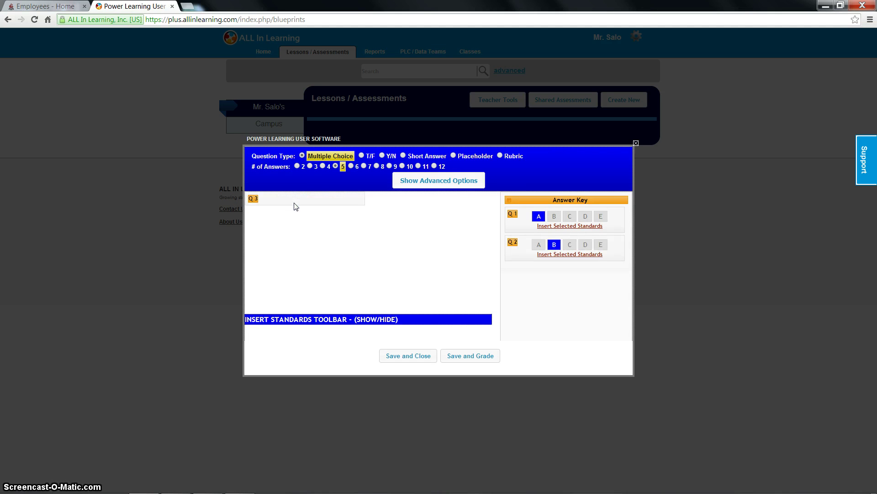
{"action": "left_click", "coordinate": [309, 201]}
{"action": "left_click", "coordinate": [280, 201]}
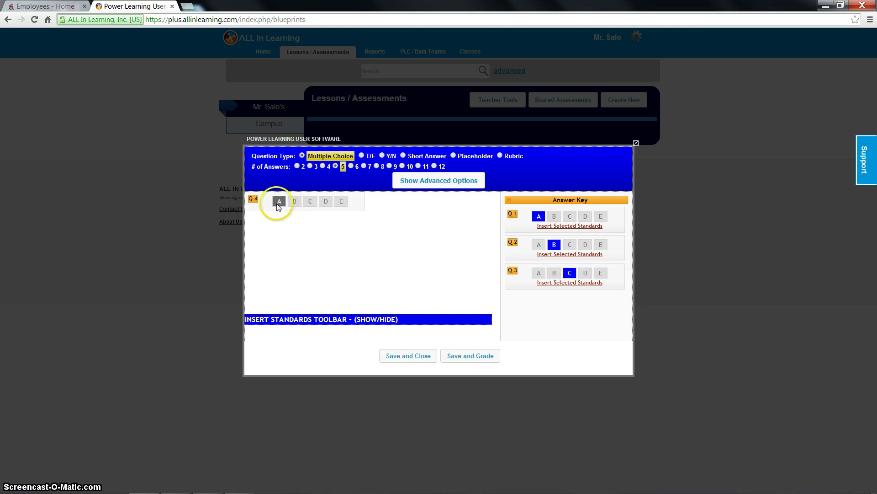
{"action": "left_click", "coordinate": [294, 202]}
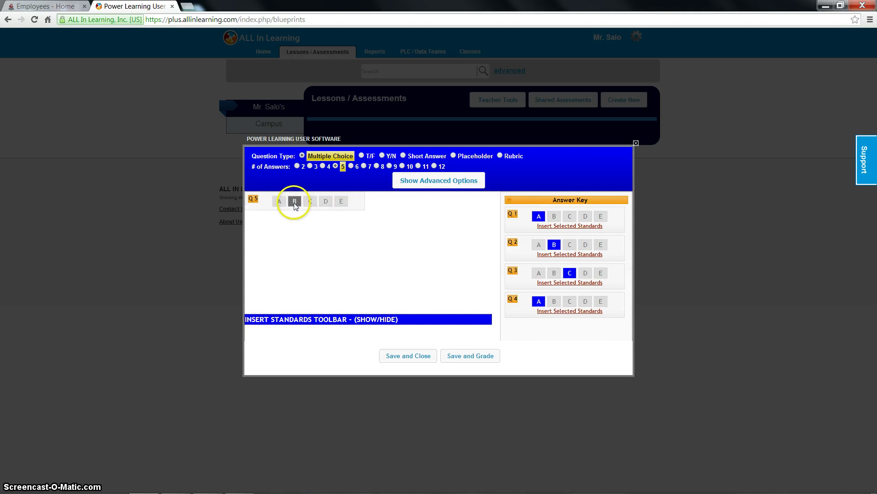
{"action": "left_click", "coordinate": [309, 202]}
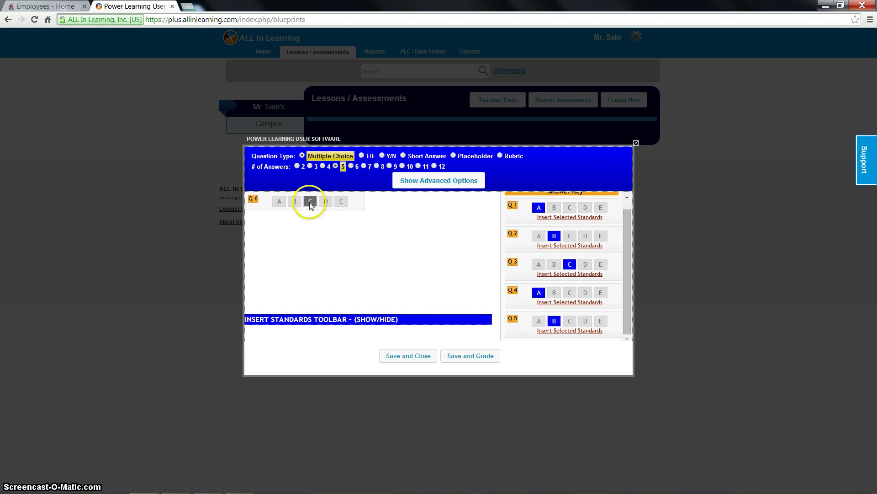
{"action": "left_click", "coordinate": [278, 201]}
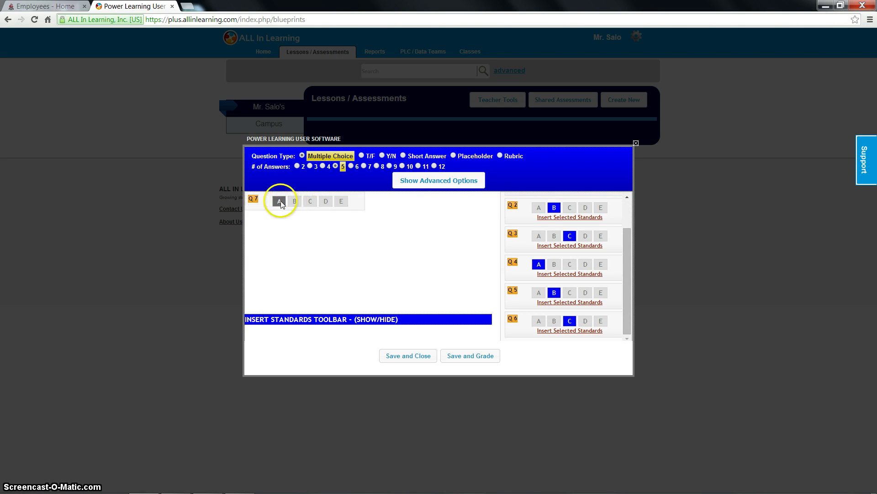
{"action": "left_click", "coordinate": [294, 202]}
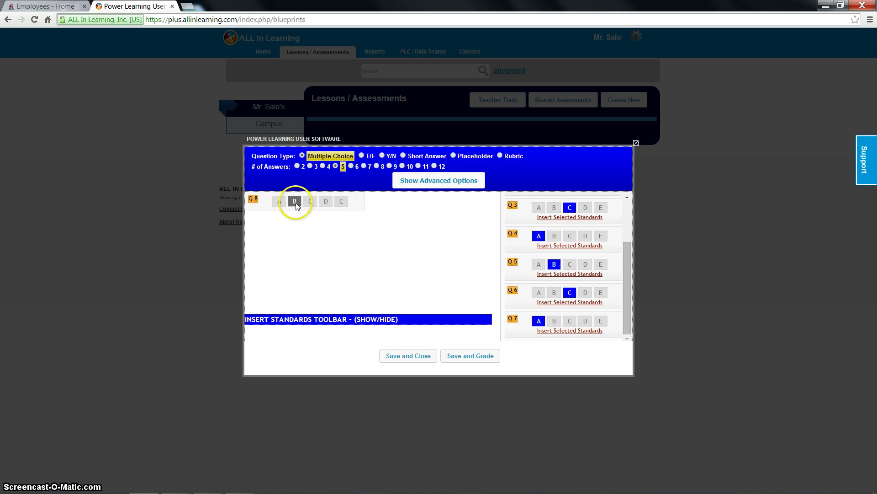
{"action": "left_click", "coordinate": [308, 202]}
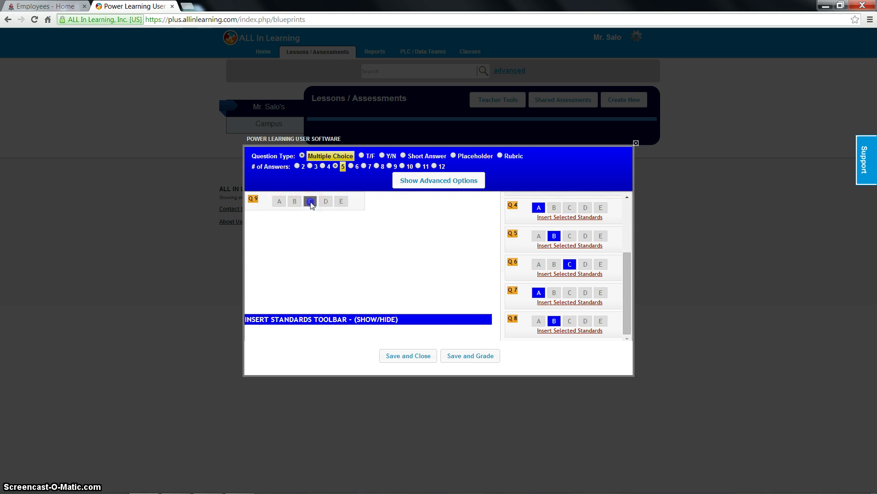
{"action": "left_click", "coordinate": [281, 202]}
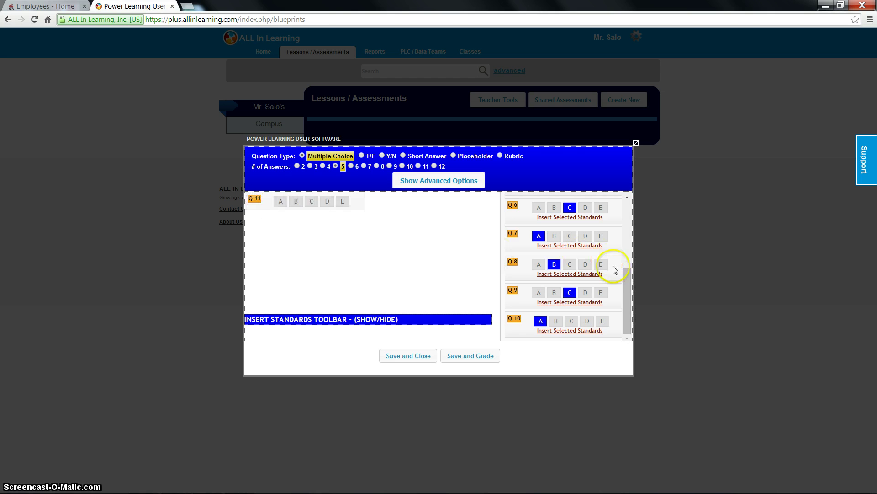
{"action": "left_click", "coordinate": [626, 277]}
{"action": "left_click_drag", "start_coordinate": [626, 277], "coordinate": [626, 303]}
Save and close The Water Cycle Test assessment.
{"action": "left_click", "coordinate": [409, 359]}
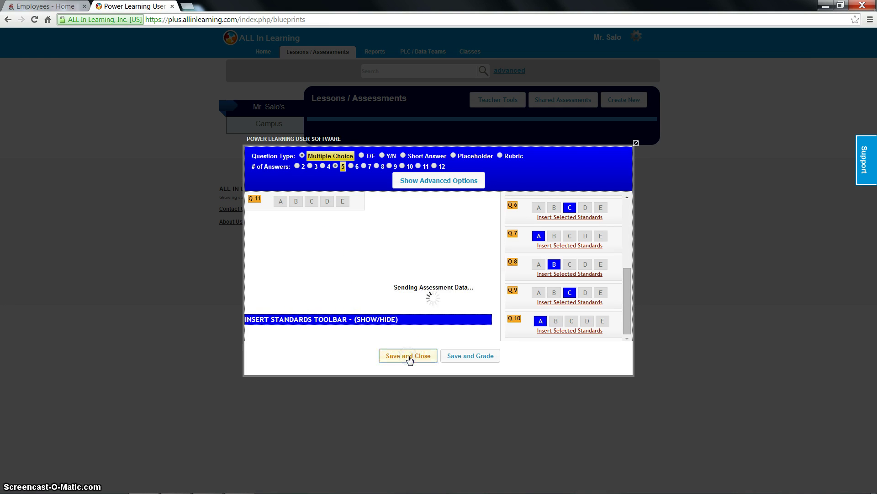